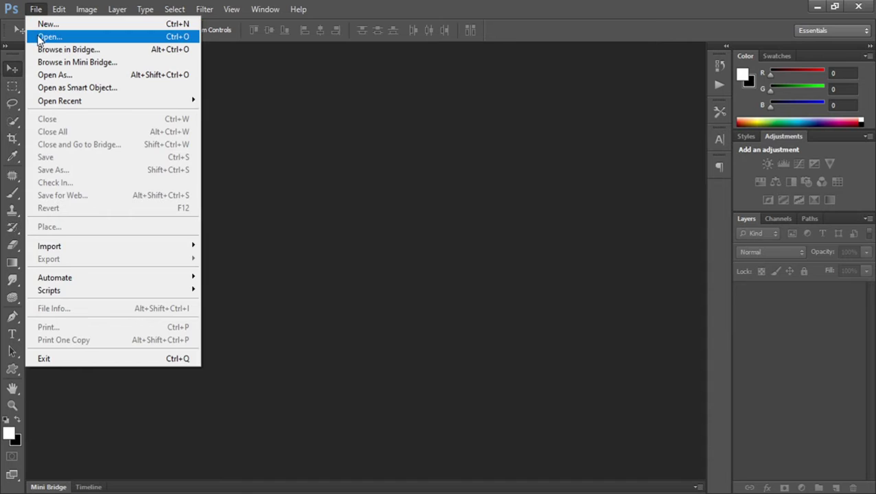
Step: Open deer.jpg and glitch-screen-7.jpg together and bring the deer photo to the front
drag(299, 230, 230, 165)
click(492, 413)
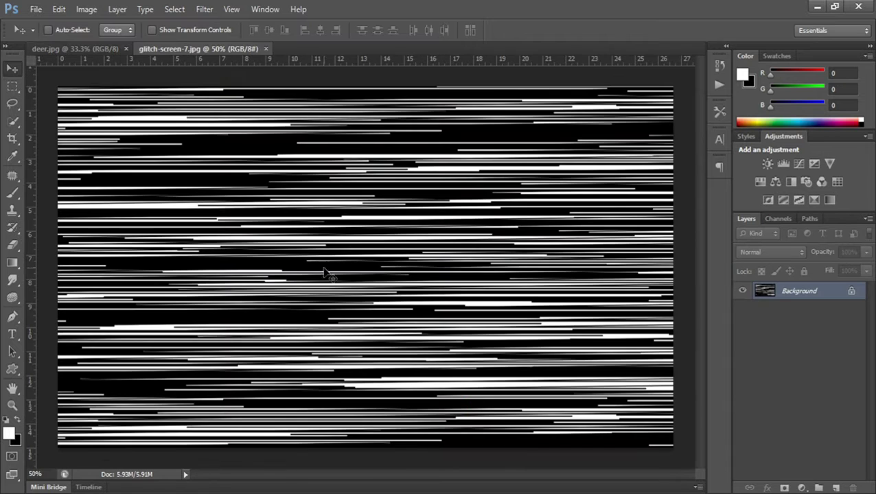
click(88, 50)
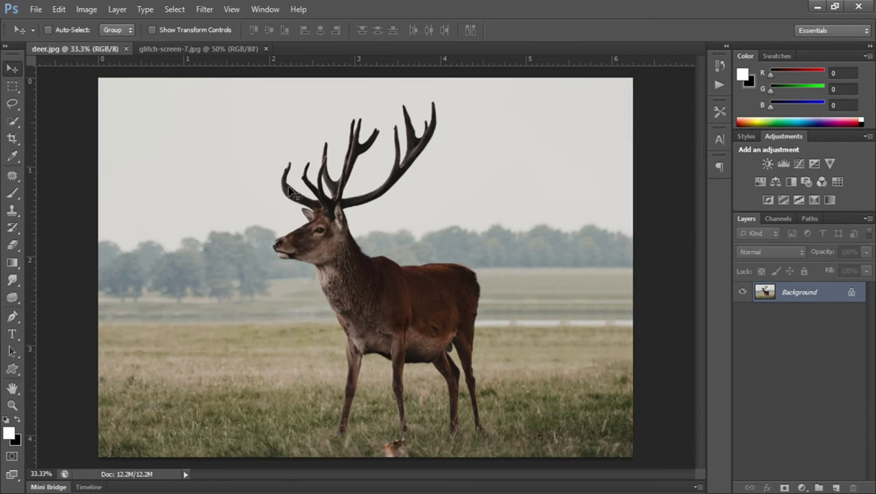
Step: Duplicate the Background layer of the deer photo and convert the copy to black and white with the Default preset
scroll(310, 220, down, 1)
scroll(311, 219, down, 1)
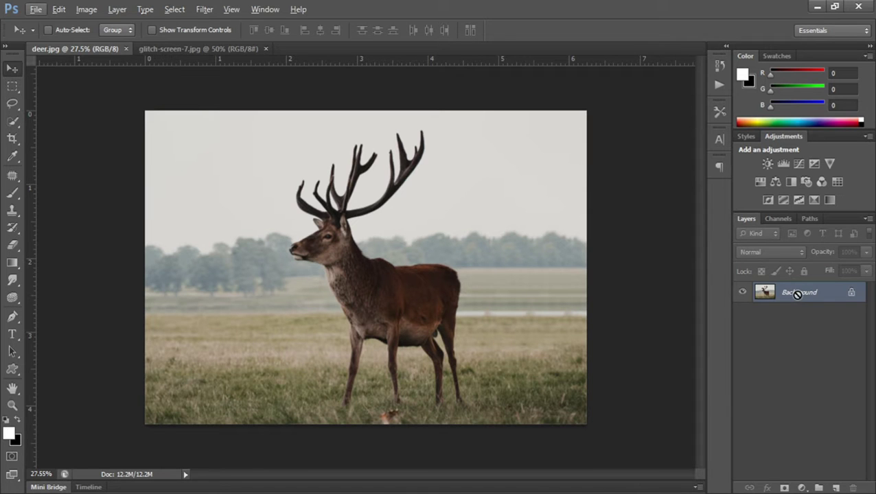
key(ctrl+j)
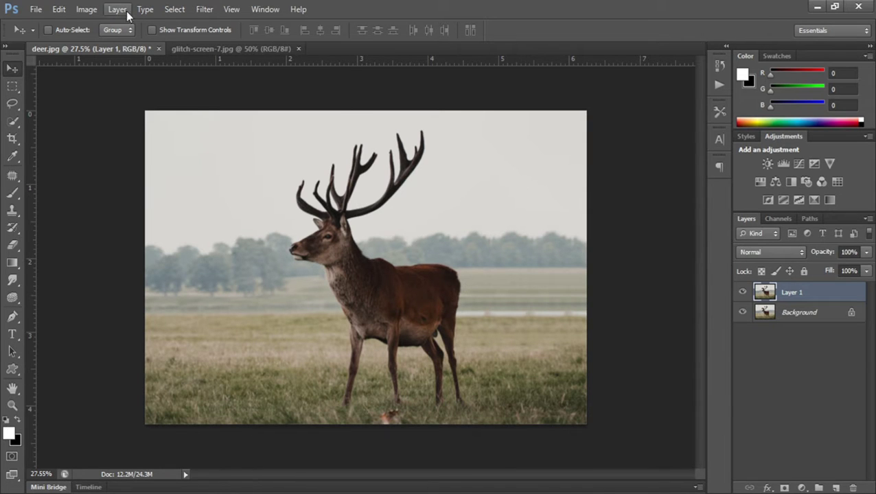
click(90, 10)
mouse_move(114, 46)
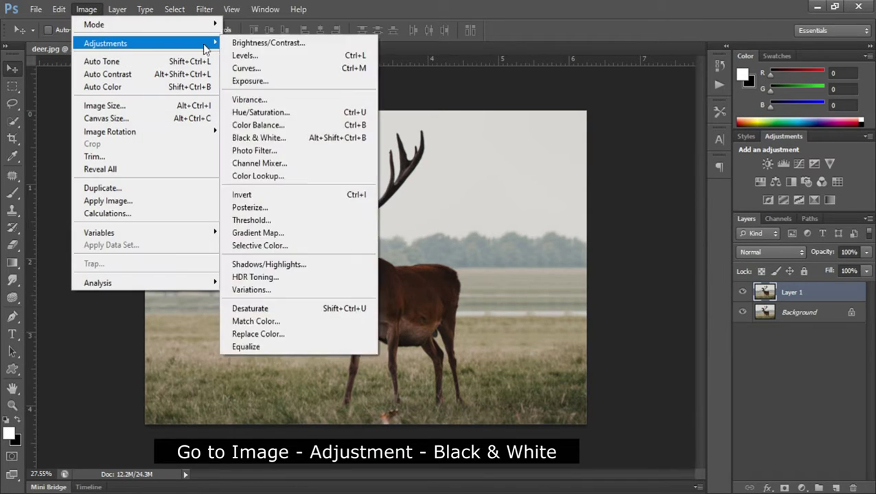
click(258, 138)
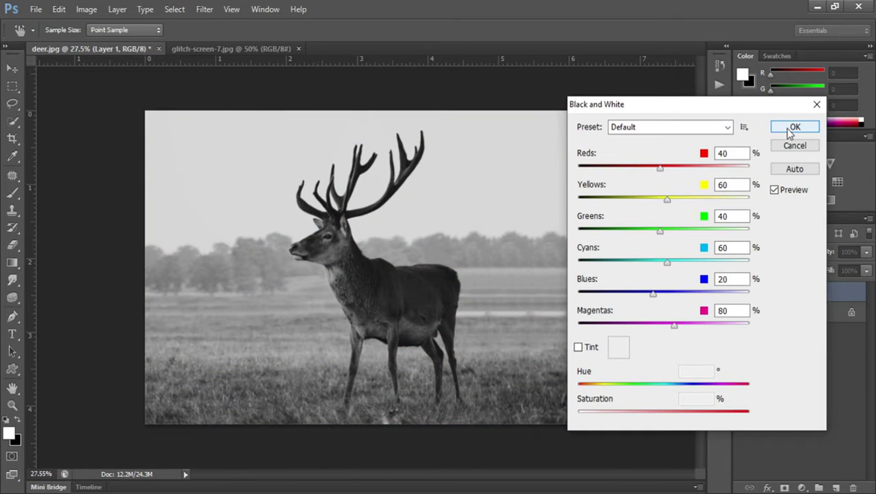
click(790, 132)
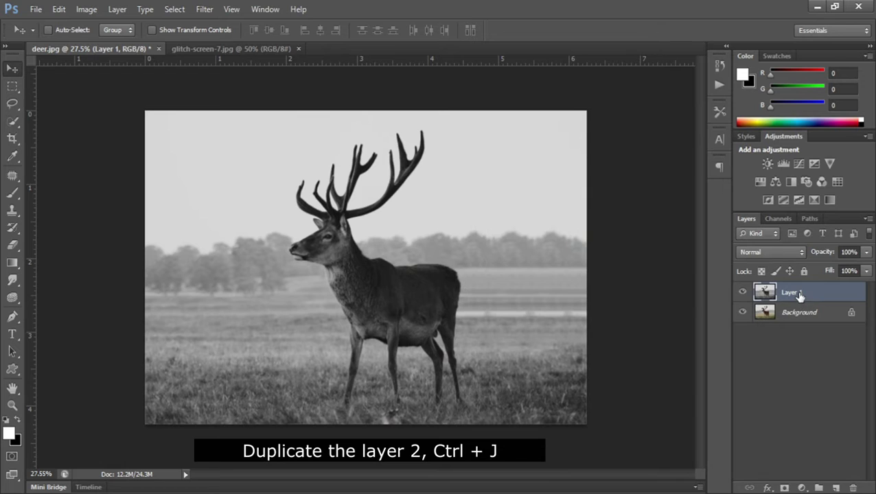
Step: Duplicate the black-and-white Layer 1 and turn off the copy's R channel in its blending options
key(ctrl+j)
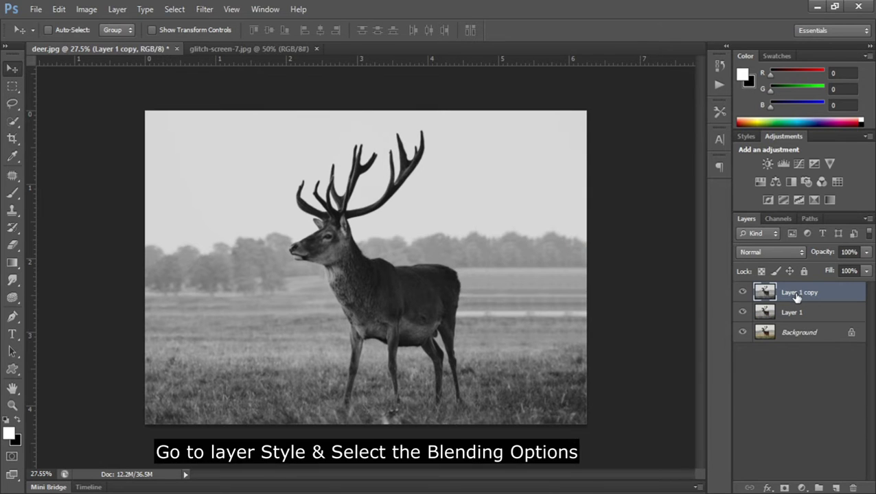
click(768, 488)
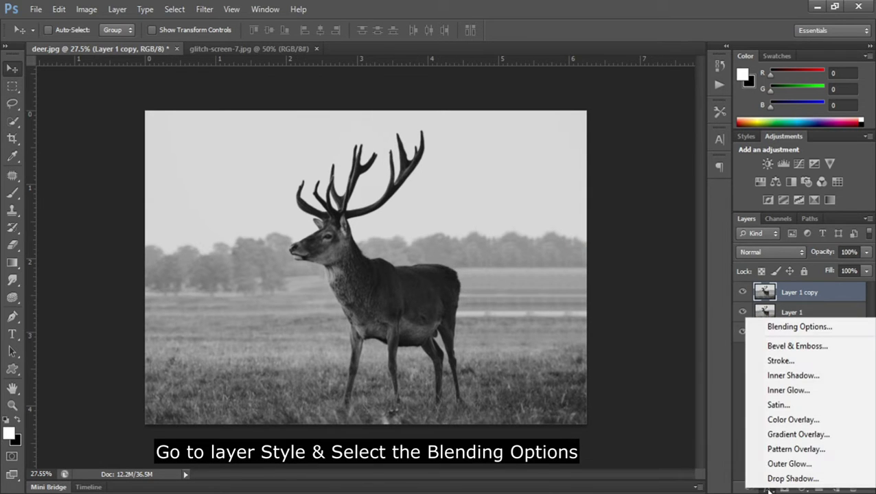
click(773, 328)
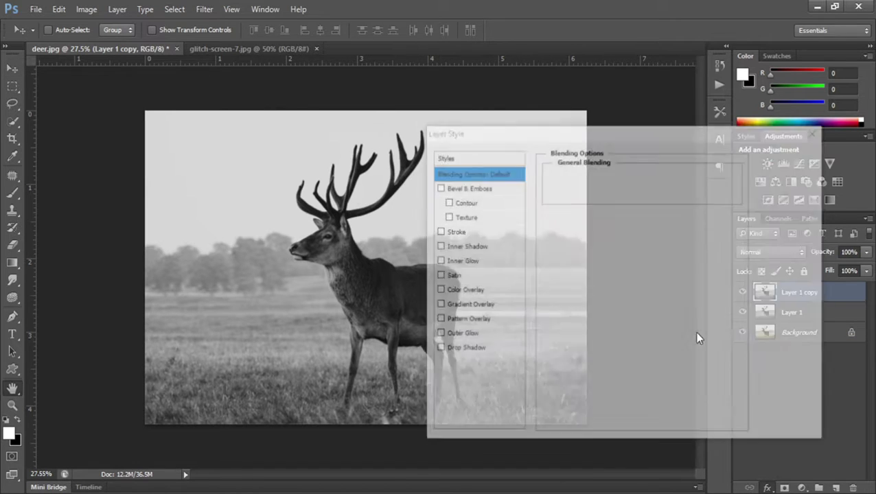
click(607, 239)
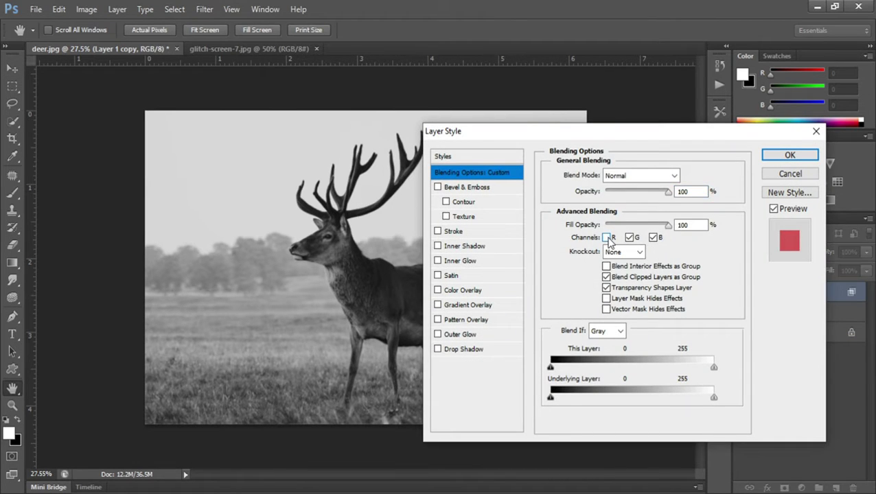
click(789, 156)
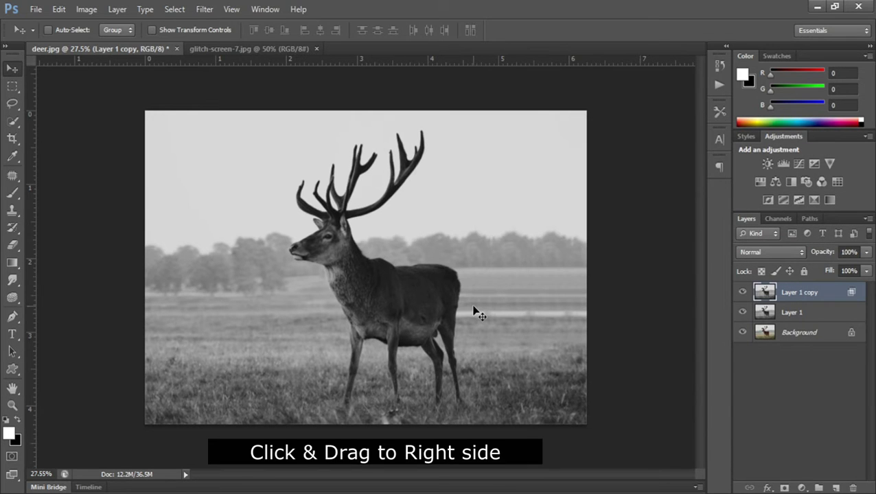
Step: Shift the duplicated layer horizontally to the right by about 0.108 in for a red and cyan offset
drag(475, 307, 481, 308)
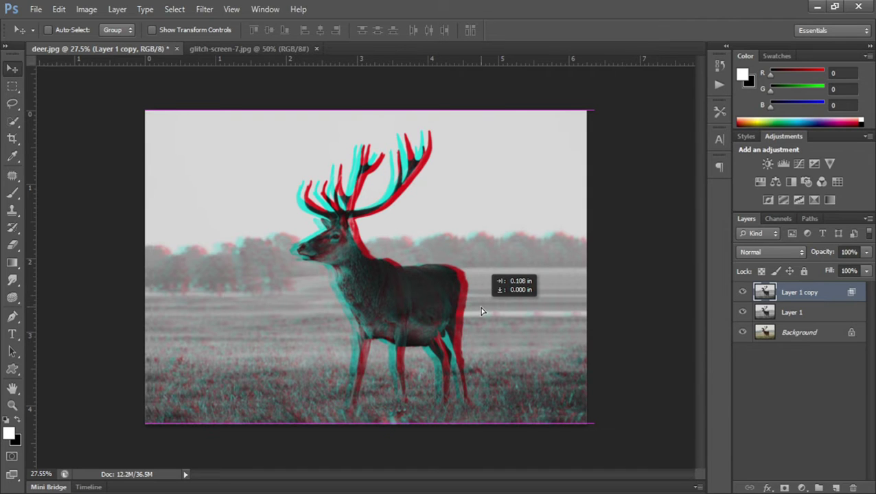
drag(481, 311, 482, 311)
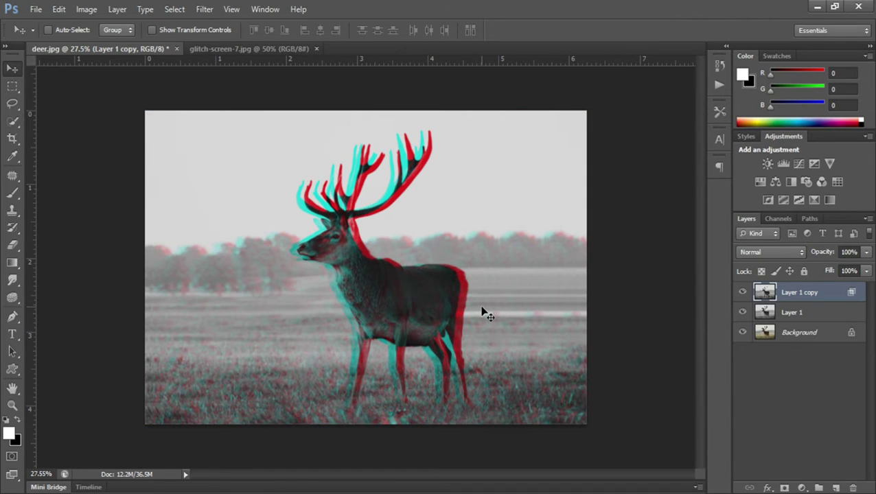
Step: Copy the entire glitch-screen-7.jpg image and paste it into deer.jpg as a new top layer
click(205, 49)
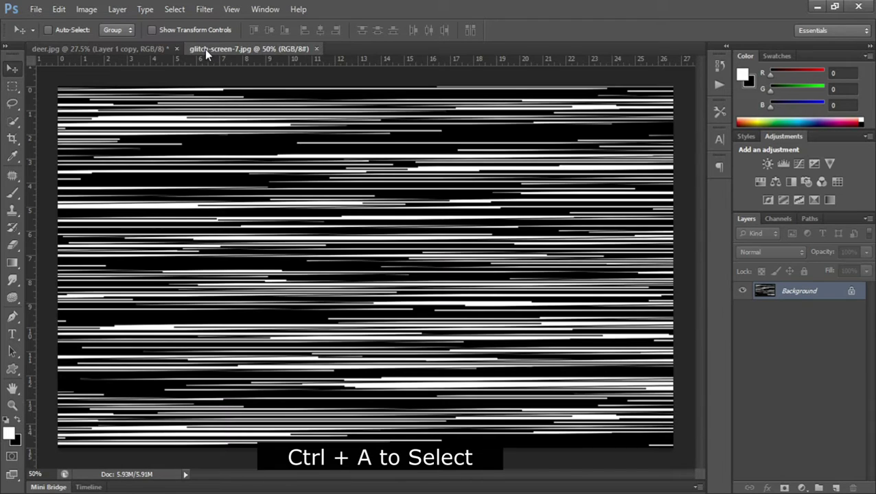
key(ctrl+a)
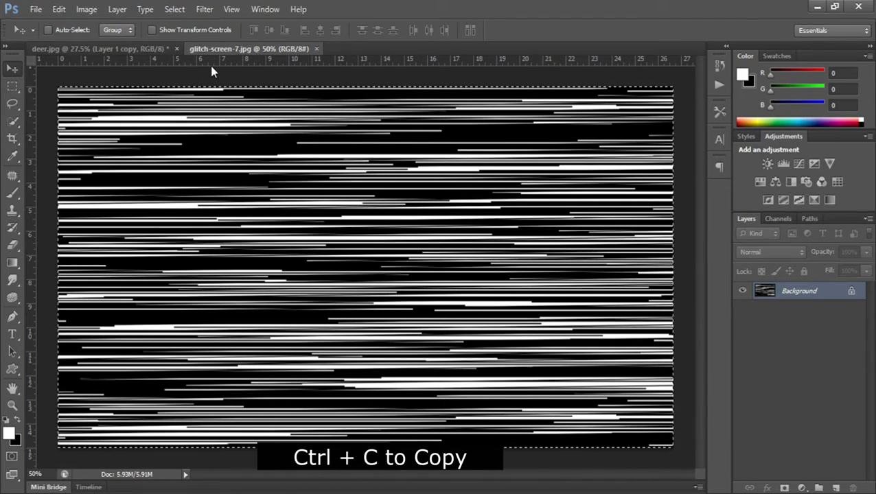
click(118, 53)
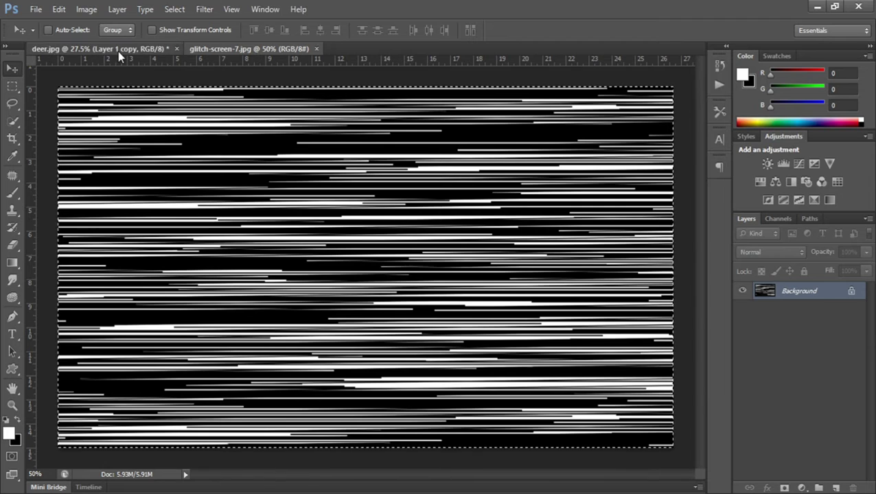
key(ctrl+v)
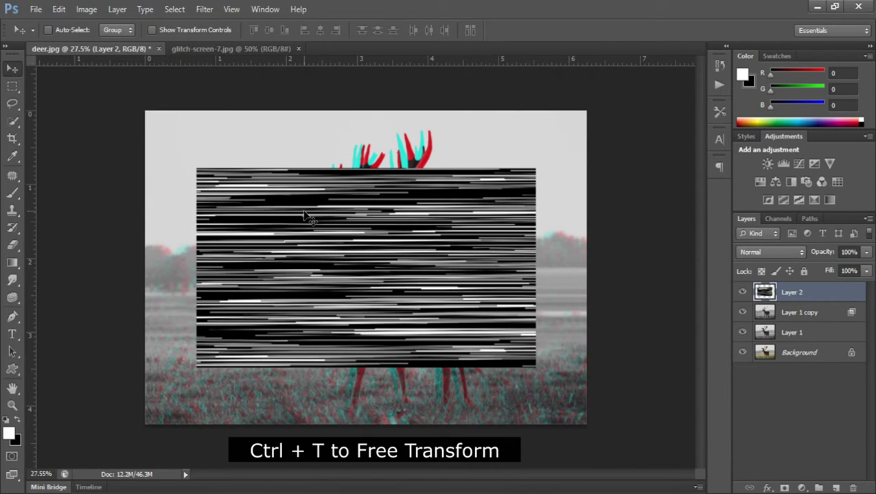
Step: Scale the pasted glitch-lines layer from its centre to about 162% so that it covers the whole canvas
key(ctrl+t)
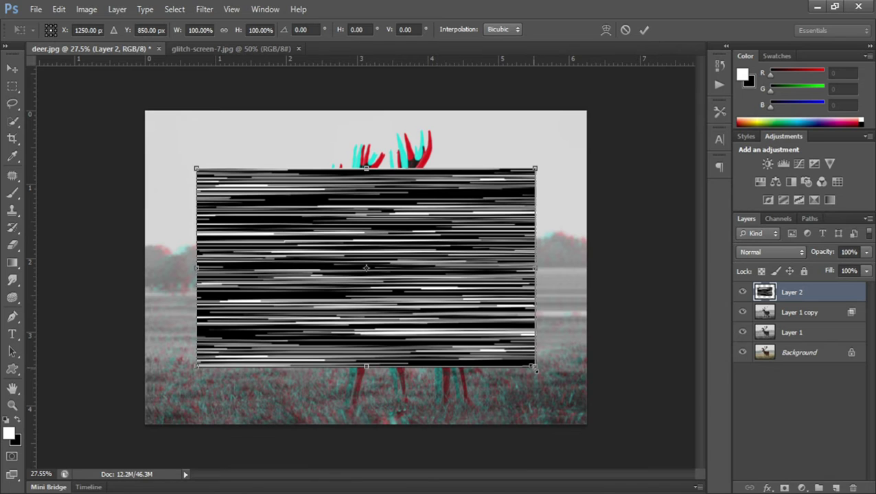
drag(535, 369, 626, 453)
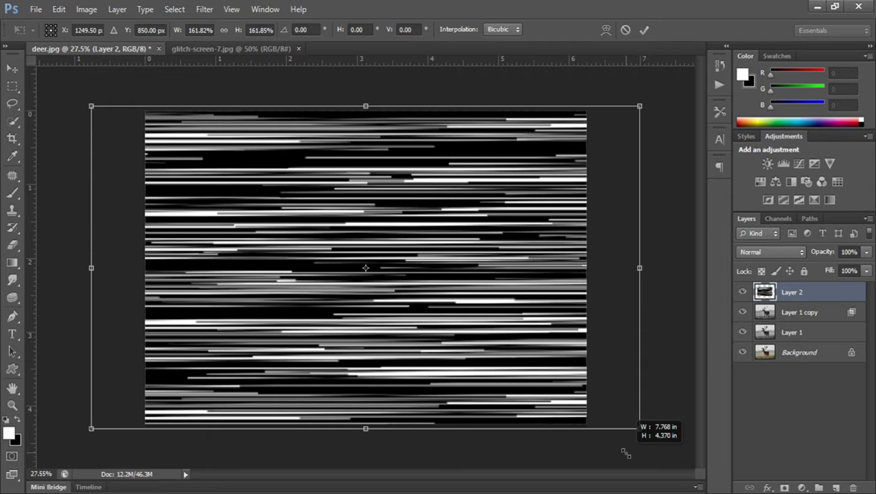
drag(625, 453, 626, 453)
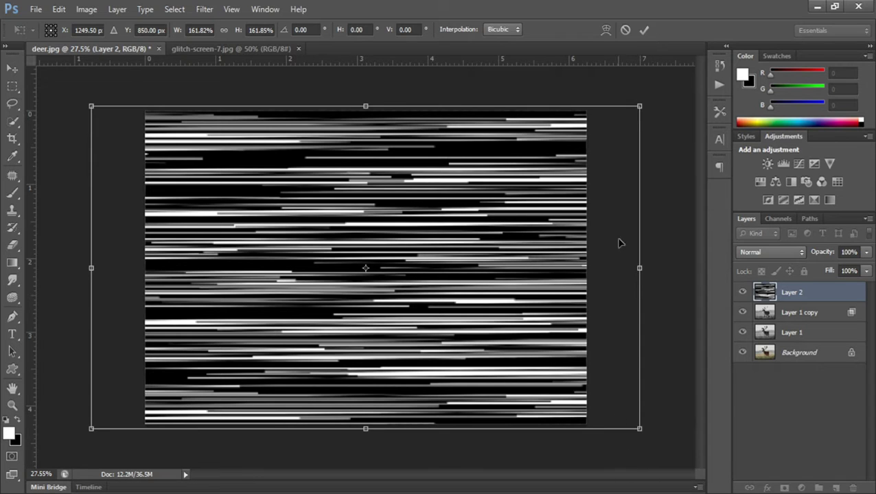
click(646, 35)
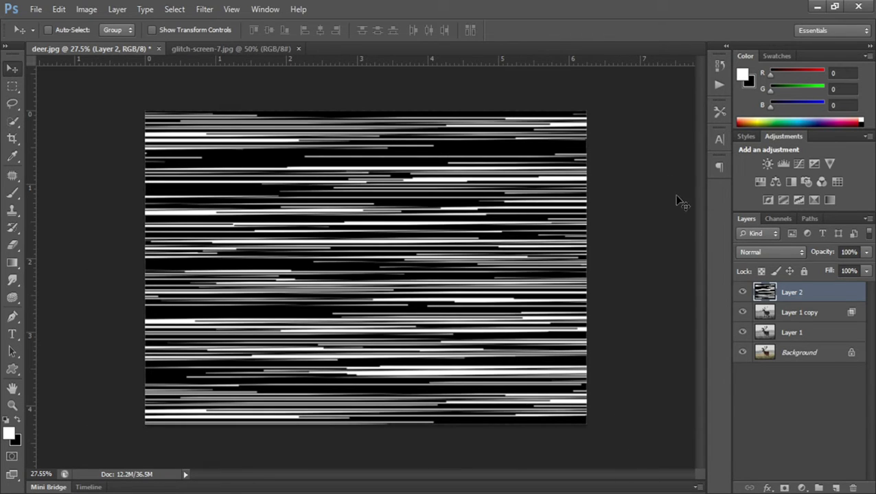
Step: Set the glitch-lines layer to the Overlay blend mode with 20% opacity
click(792, 253)
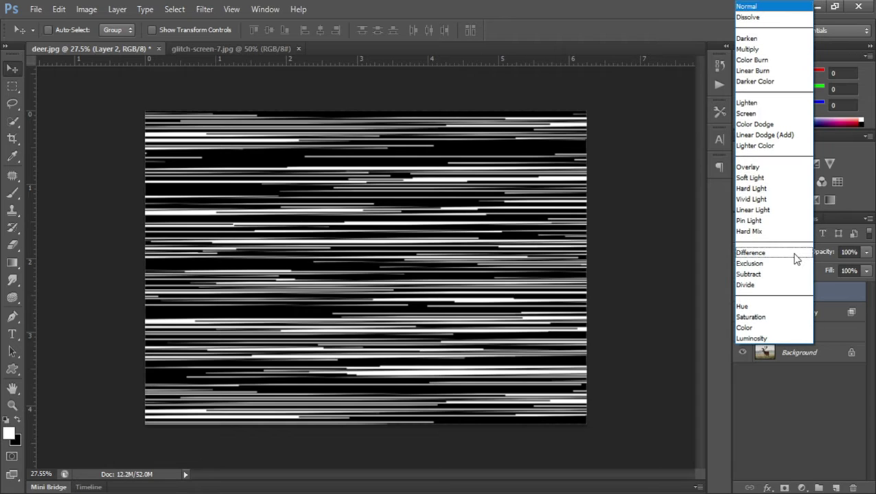
click(755, 169)
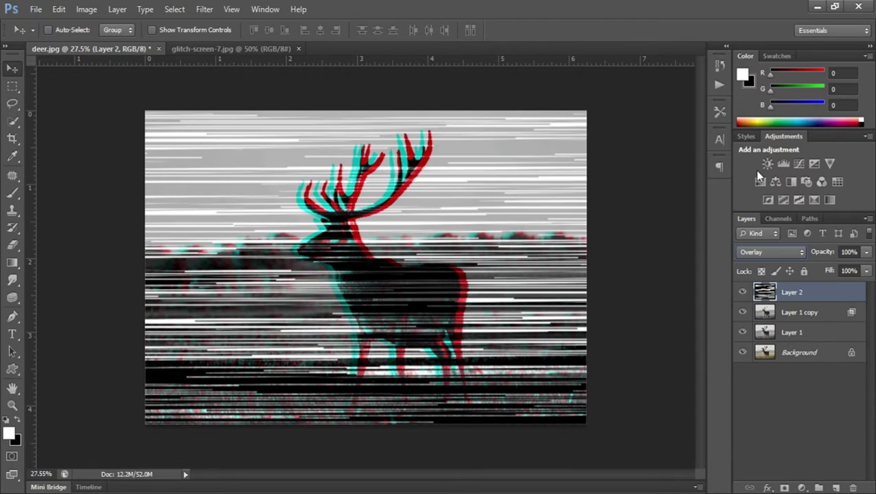
click(866, 254)
drag(815, 268, 814, 267)
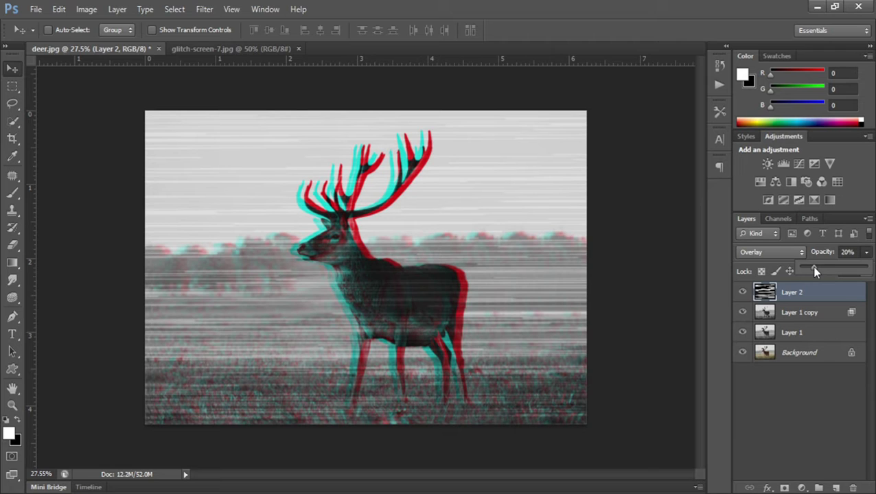
Step: Group Layer 2, Layer 1 copy and Layer 1 together, leaving out the Background
shift+click(810, 313)
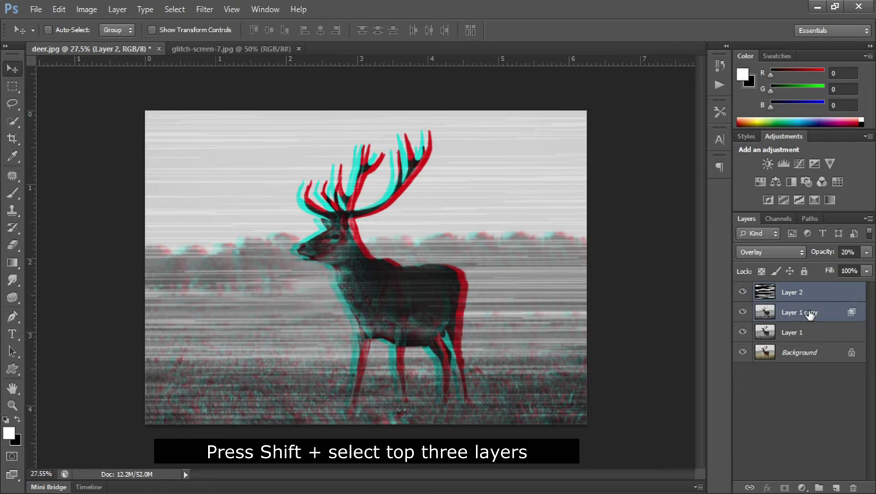
shift+click(807, 334)
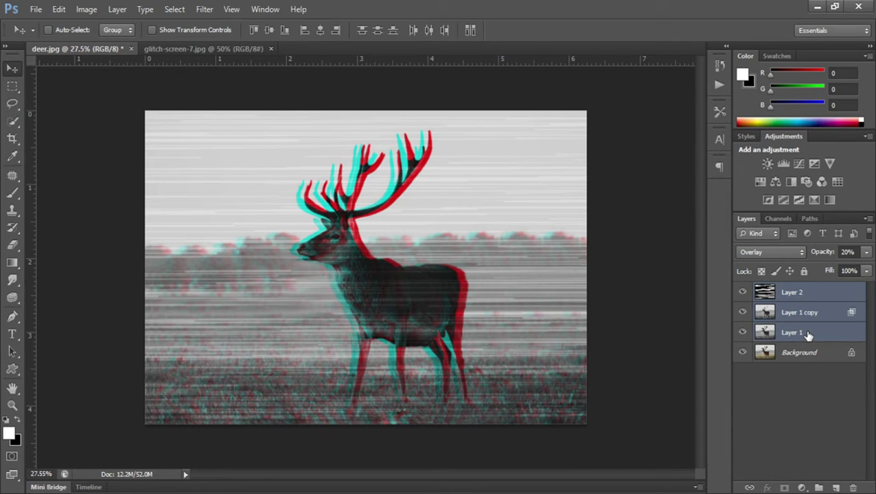
key(ctrl+g)
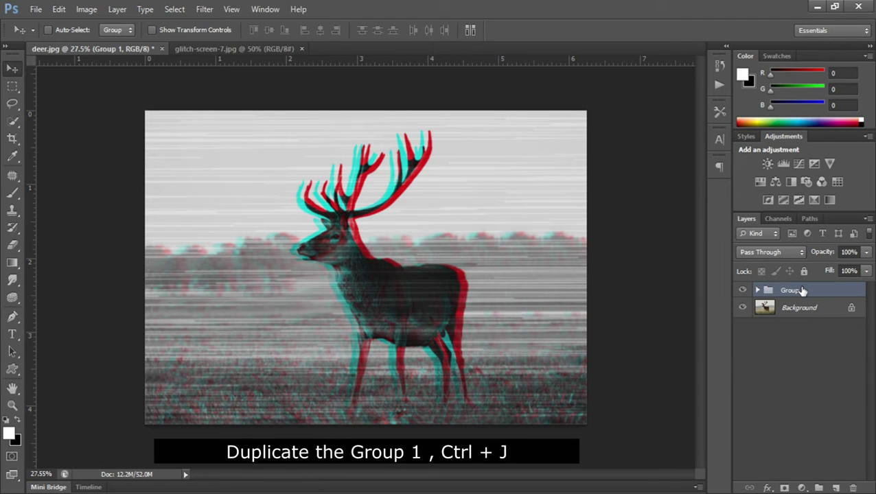
Step: Duplicate Group 1 and merge the duplicate into a single layer
key(ctrl+j)
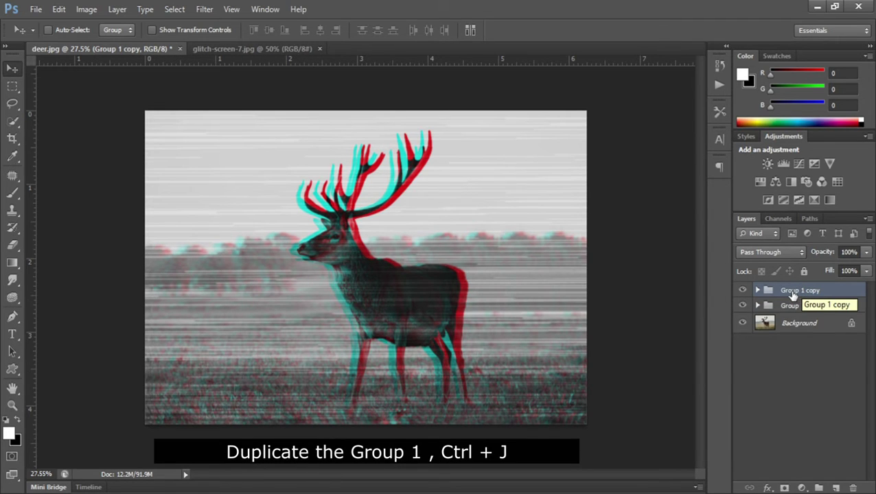
key(ctrl+e)
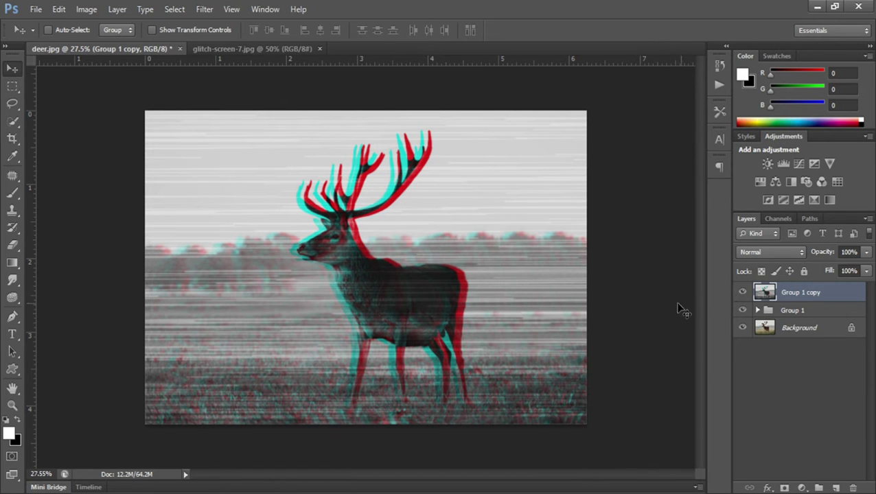
Step: Marquee-select thin horizontal strips across the deer's flank, upper body and belly on Group 1 copy, and shift each one sideways
scroll(479, 325, up, 3)
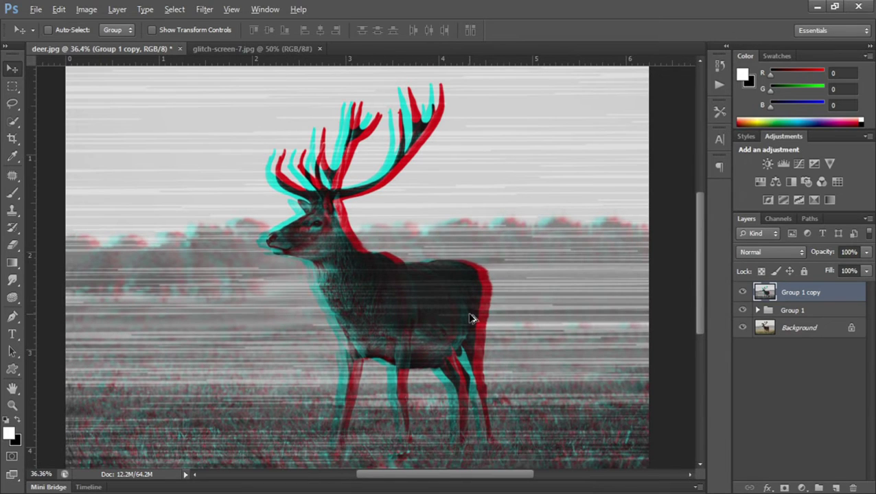
scroll(471, 319, down, 1)
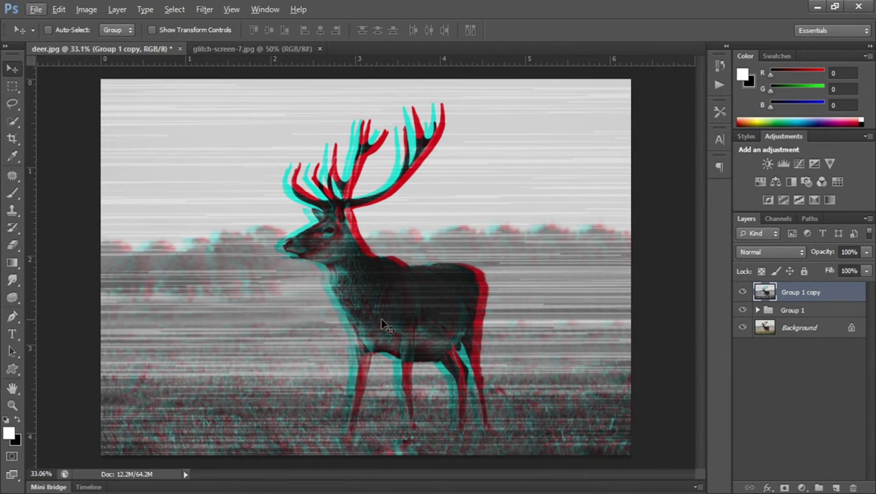
scroll(351, 343, up, 1)
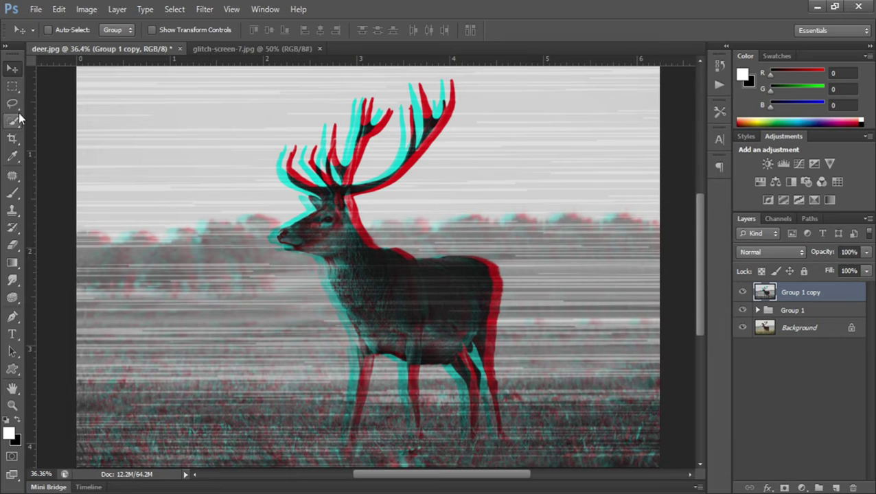
click(12, 86)
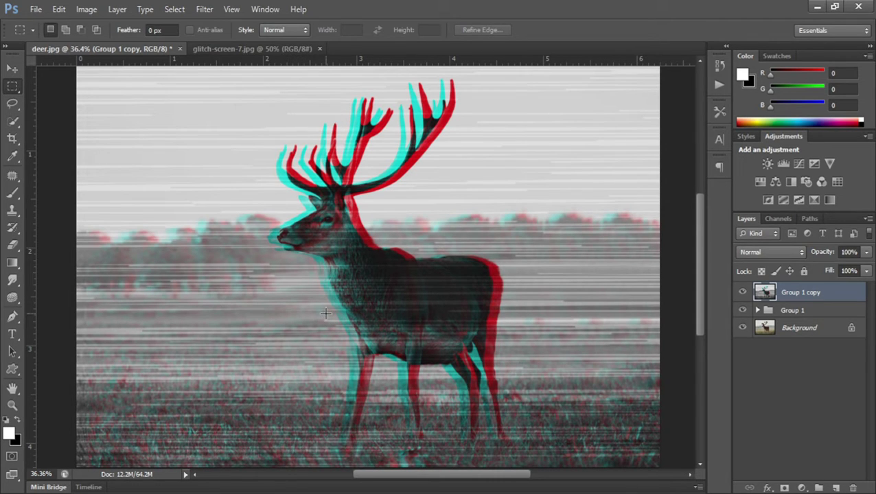
drag(327, 312, 523, 322)
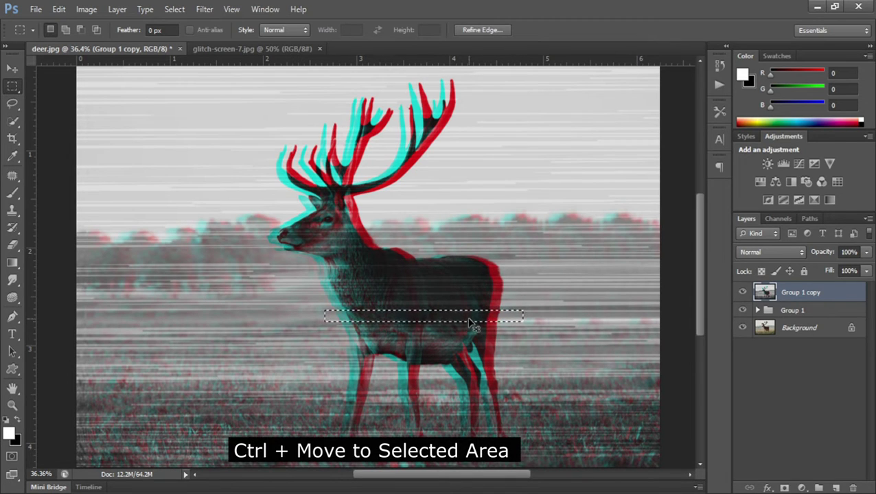
drag(467, 322, 464, 323)
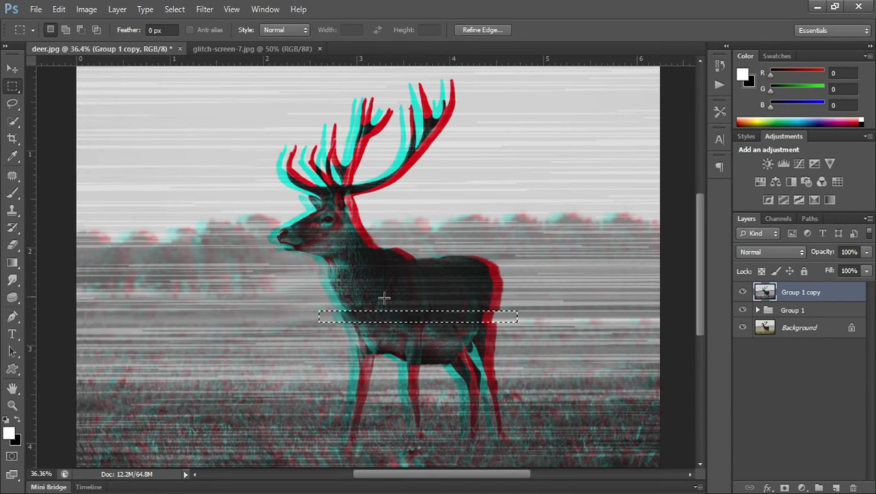
drag(315, 282, 509, 284)
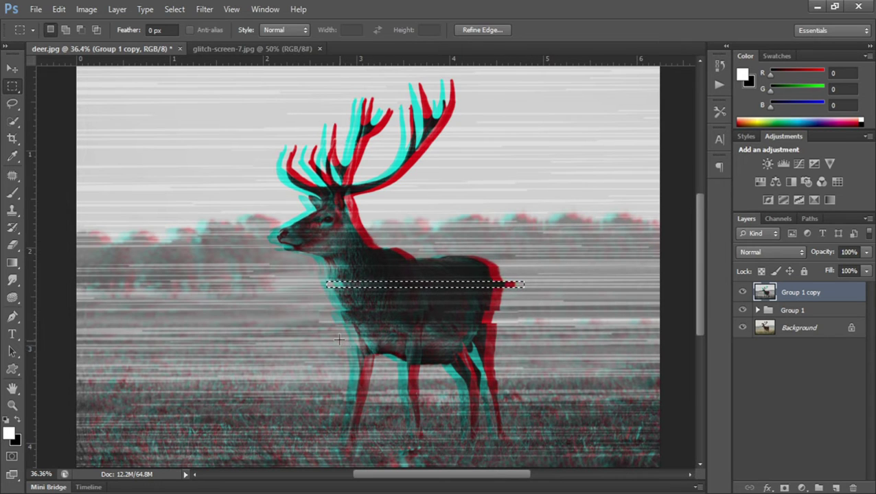
drag(336, 337, 458, 340)
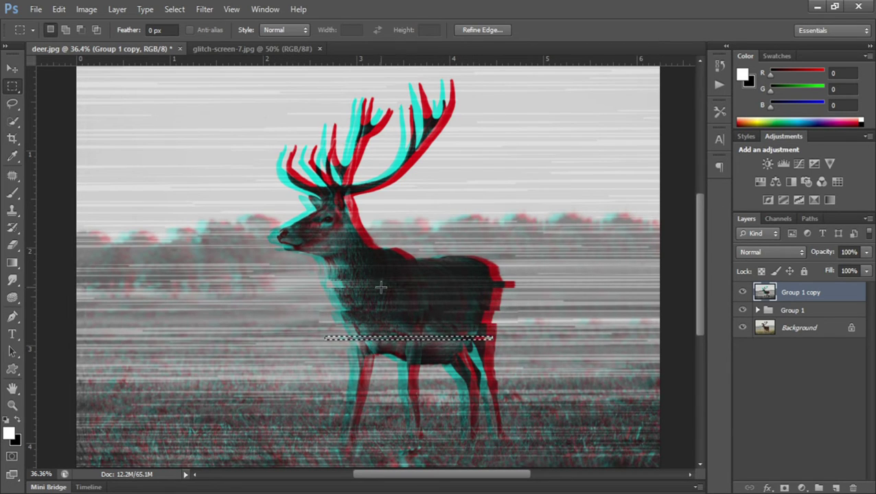
Step: Displace thin horizontal strips across the antlers, the muzzle and the forehead sideways
drag(271, 146, 429, 155)
drag(340, 111, 439, 123)
mouse_move(400, 90)
mouse_down()
mouse_move(466, 95)
mouse_move(456, 96)
mouse_up()
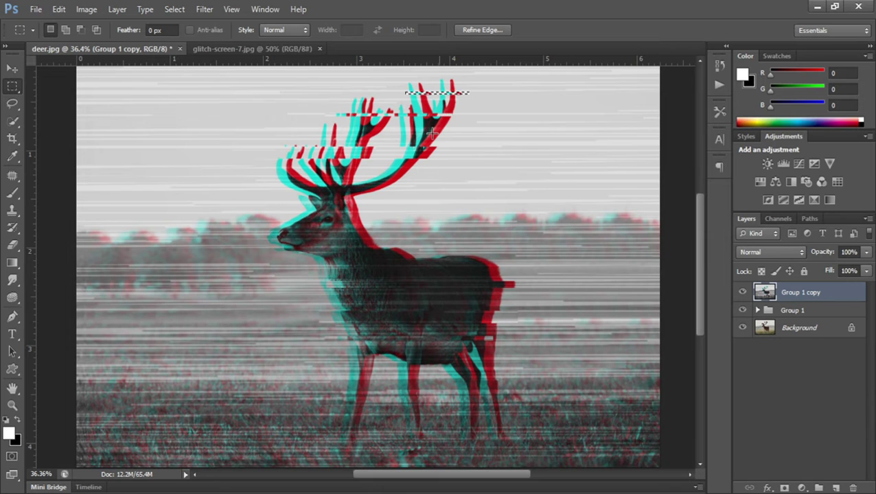
mouse_move(254, 240)
mouse_down()
mouse_move(396, 242)
mouse_move(382, 243)
mouse_up()
drag(295, 210, 355, 213)
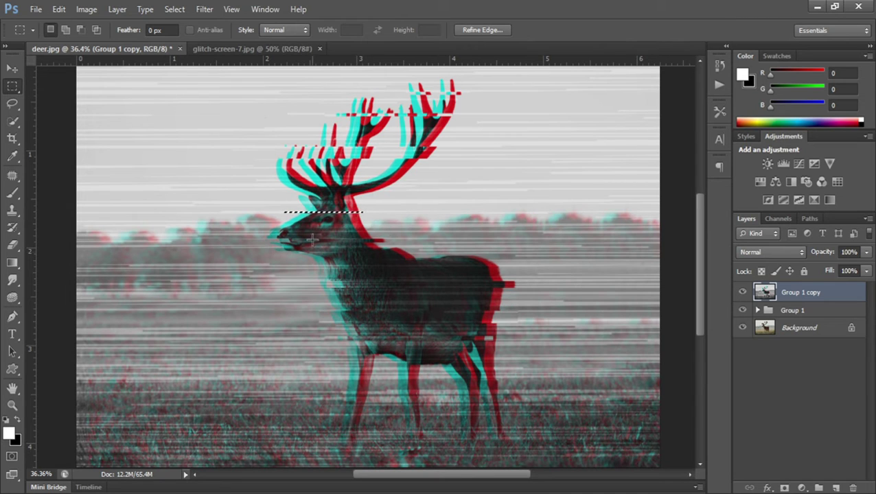
Step: Displace strips across the back, upper legs and lower legs, redoing the upper-leg strip with a smaller offset
drag(299, 263, 450, 274)
drag(336, 370, 498, 377)
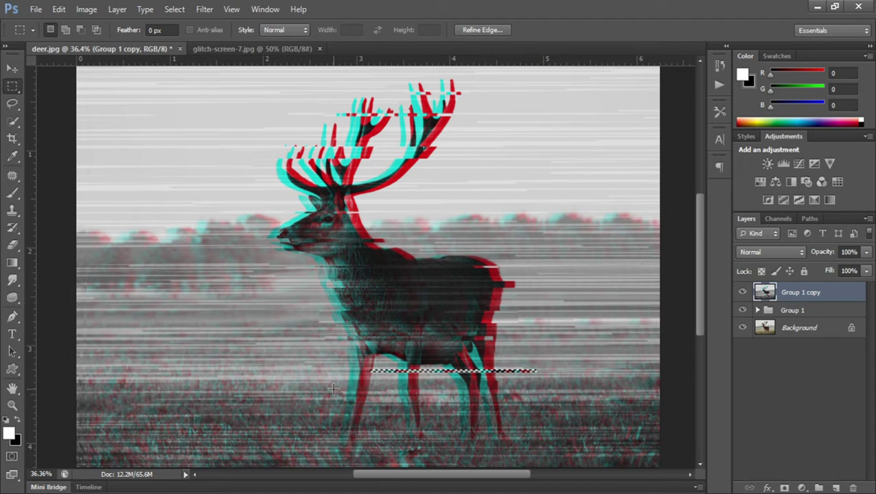
key(ctrl+z)
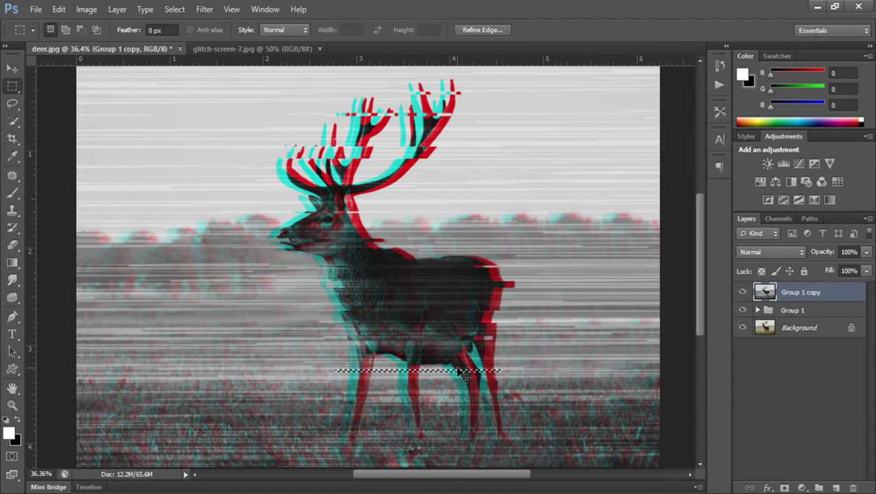
drag(456, 371, 470, 371)
drag(333, 396, 461, 407)
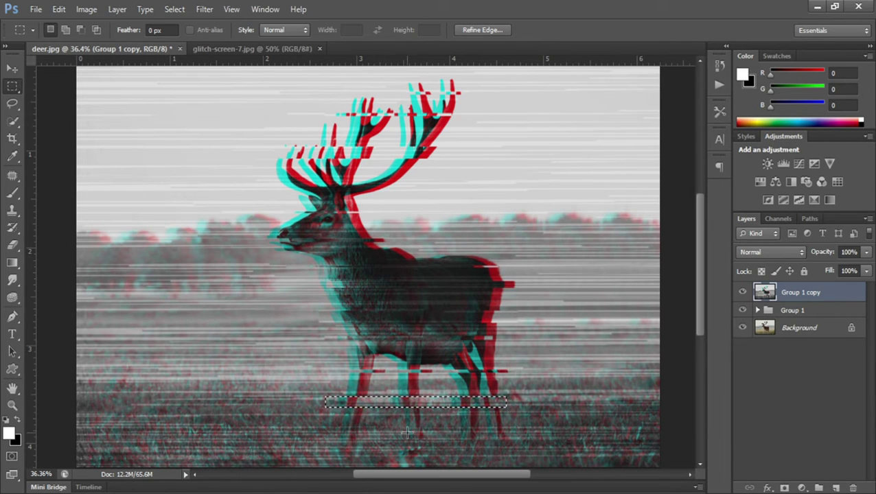
Step: Shift thin strips across the deer's mid-body, belly and face toward the side it is facing, and deselect
drag(300, 297, 515, 298)
drag(452, 303, 427, 302)
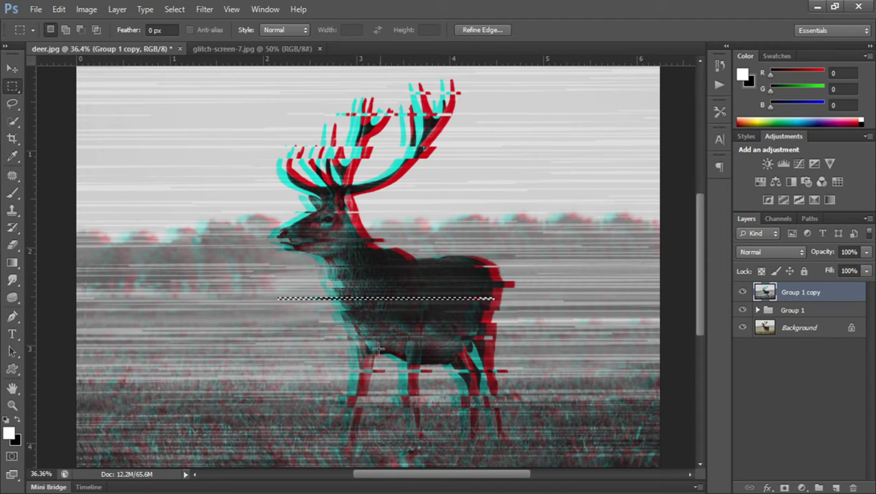
drag(297, 350, 510, 352)
drag(453, 351, 407, 356)
mouse_move(241, 230)
mouse_down()
mouse_move(382, 231)
mouse_move(358, 233)
mouse_up()
scroll(484, 352, down, 3)
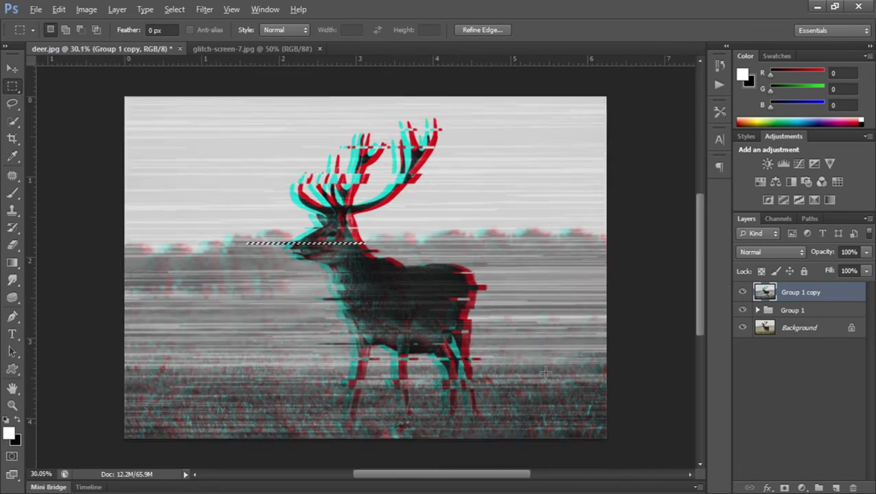
key(ctrl+d)
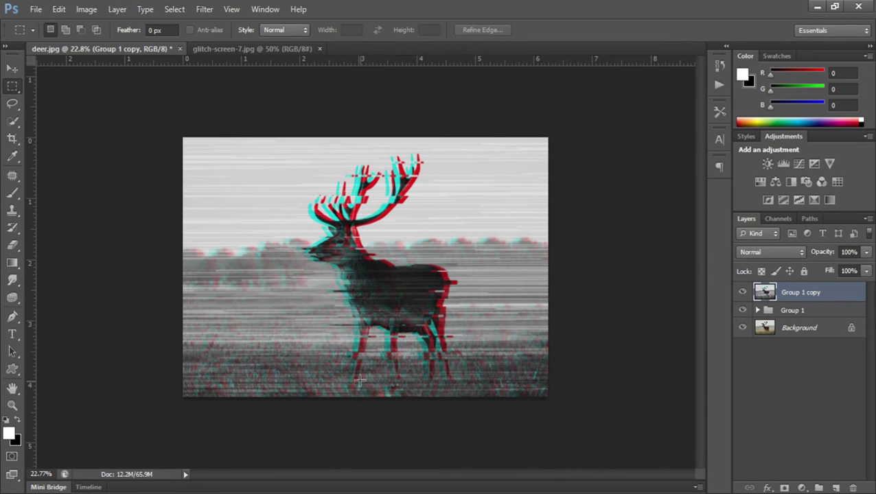
Step: Displace a wide strip of the grass below the hooves and thin strips across the base of the antlers
drag(262, 374, 451, 389)
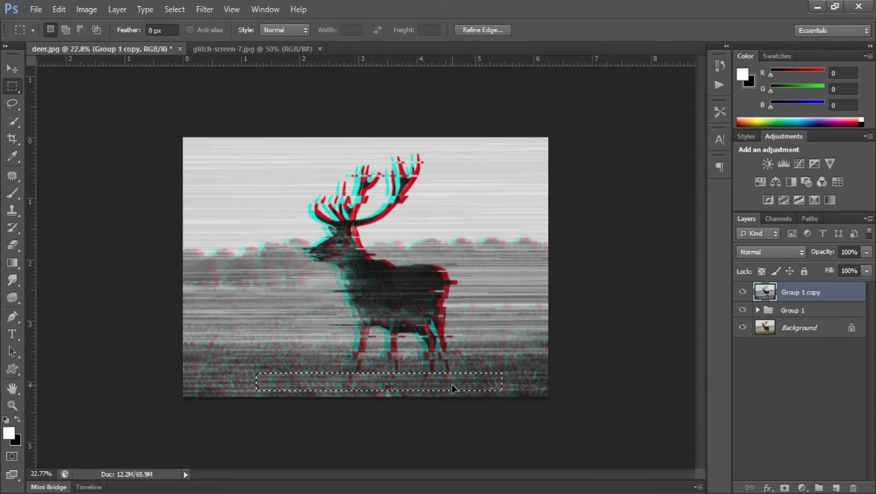
click(508, 340)
scroll(459, 278, up, 7)
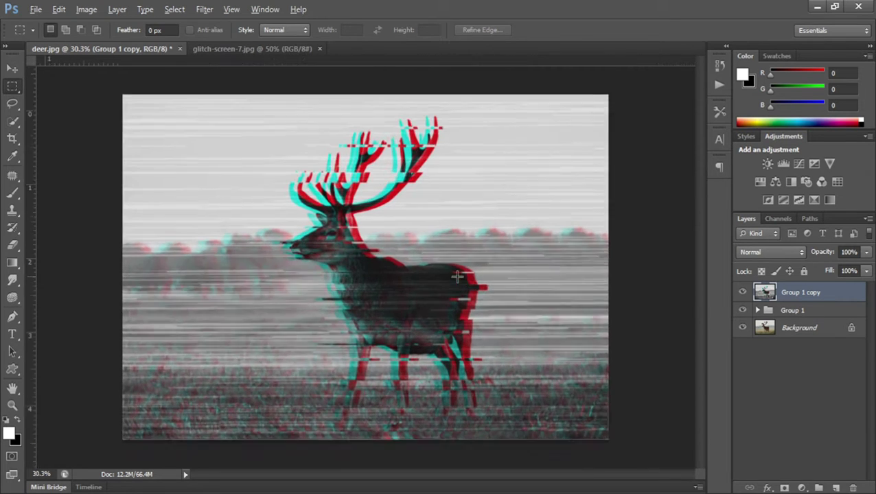
drag(192, 157, 381, 157)
drag(224, 176, 338, 182)
key(ctrl+z)
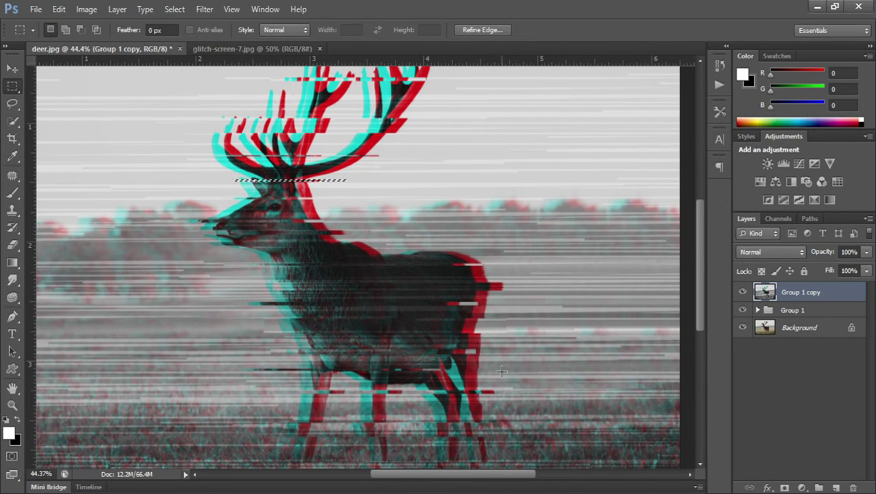
Step: Cut three small red blocks from the edge of the deer's rump and scatter them in the empty area behind it
scroll(484, 283, up, 3)
scroll(492, 265, down, 1)
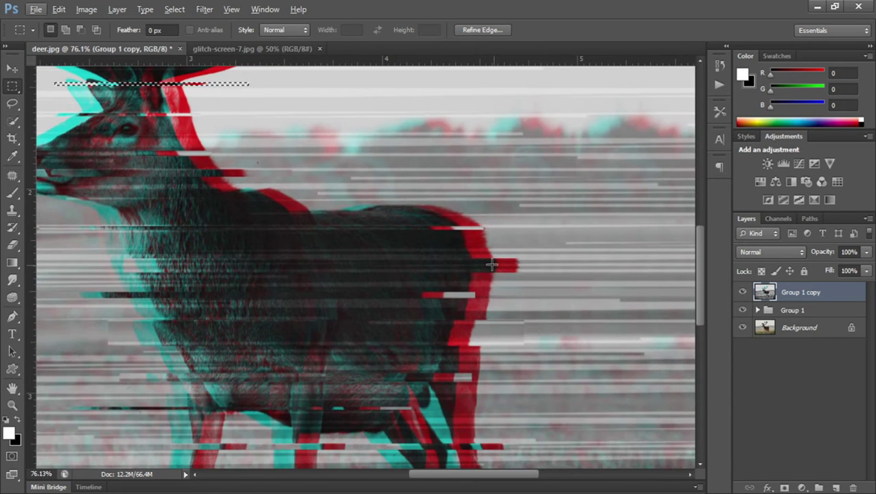
mouse_move(466, 237)
mouse_down()
mouse_move(482, 251)
mouse_move(525, 245)
mouse_up()
drag(473, 282, 620, 292)
drag(457, 332, 495, 336)
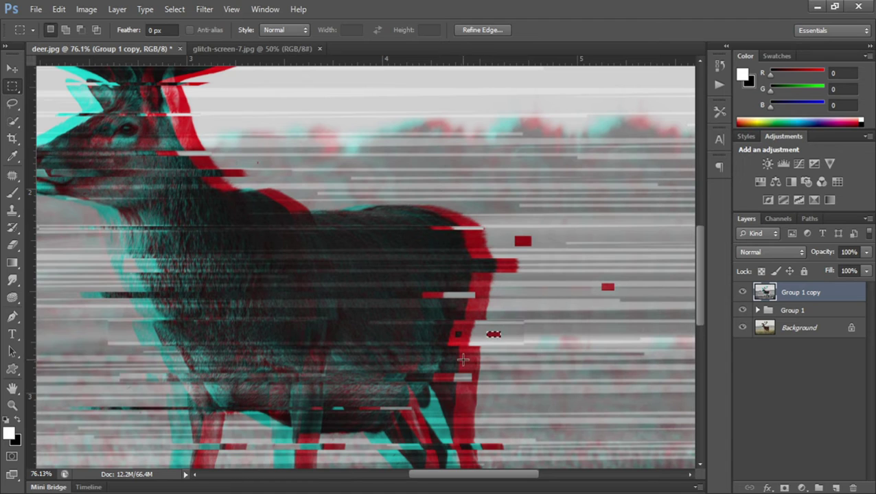
Step: Scatter small red blocks from the hind legs and a cyan block from the chest edge into the area behind the deer
mouse_move(460, 393)
mouse_down()
mouse_move(472, 402)
mouse_move(577, 406)
mouse_up()
scroll(577, 405, down, 3)
drag(465, 354, 535, 360)
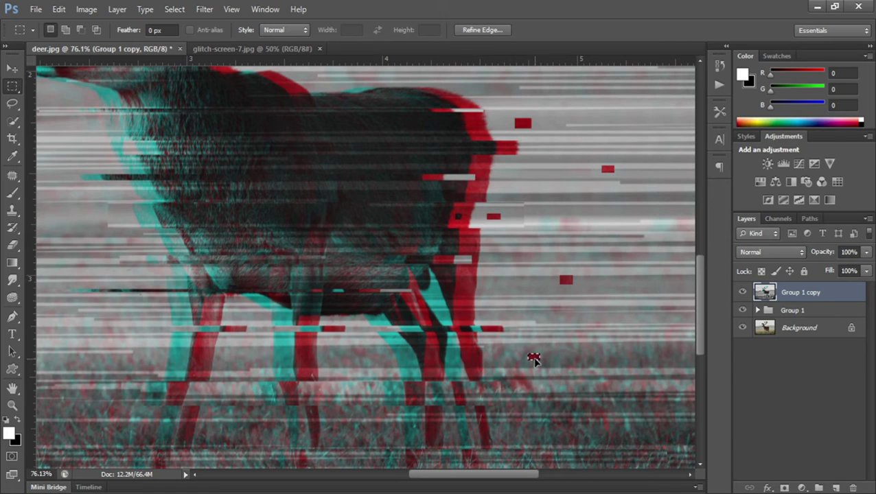
mouse_move(141, 213)
mouse_down()
mouse_move(154, 221)
mouse_move(585, 225)
mouse_up()
Step: Move small cyan blocks from the front leg and the head's edge out in front of the deer, and deselect
scroll(296, 264, down, 3)
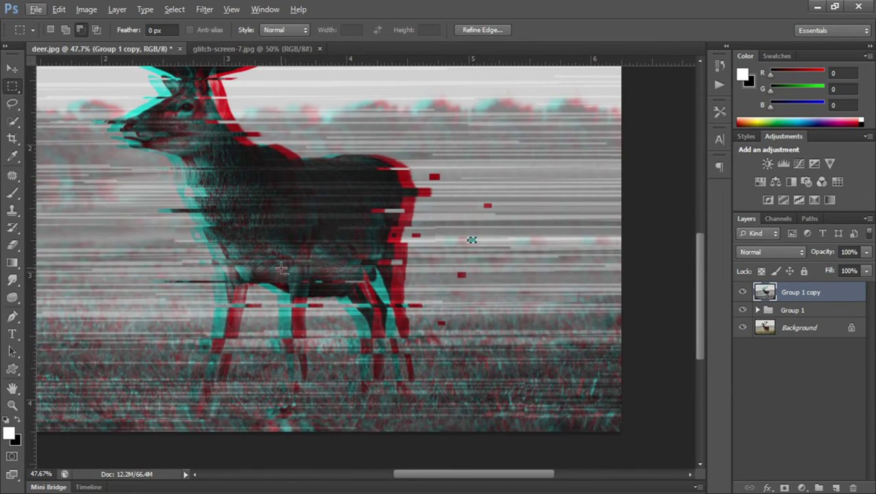
scroll(195, 241, up, 1)
scroll(345, 229, up, 4)
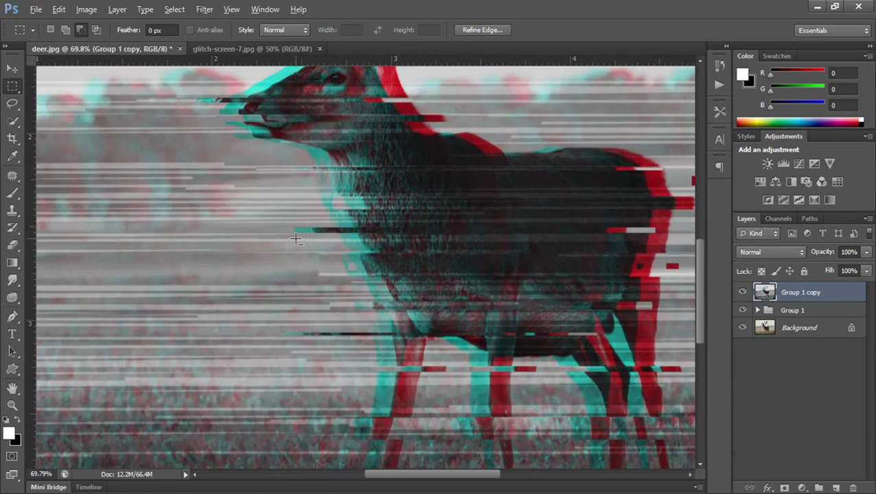
drag(348, 242, 356, 247)
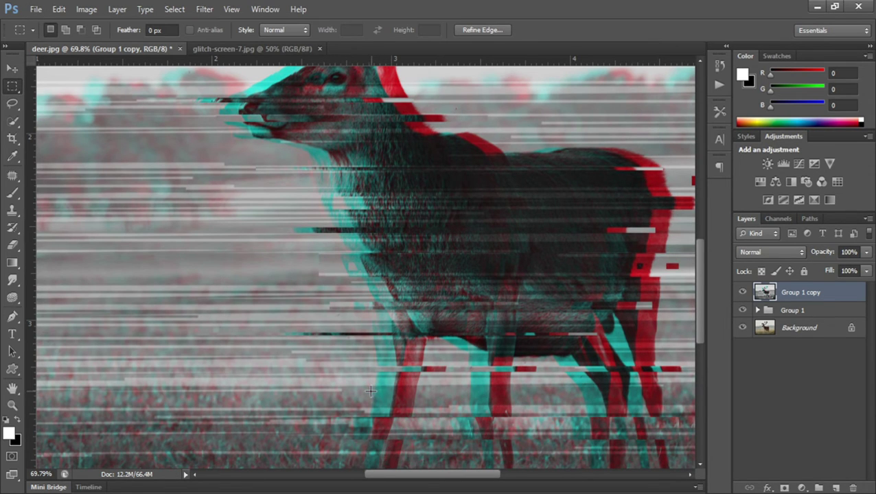
drag(371, 396, 350, 404)
scroll(266, 168, up, 1)
scroll(261, 123, up, 1)
scroll(267, 121, up, 6)
mouse_move(252, 132)
mouse_down()
mouse_move(276, 139)
mouse_move(153, 131)
mouse_up()
scroll(321, 252, down, 5)
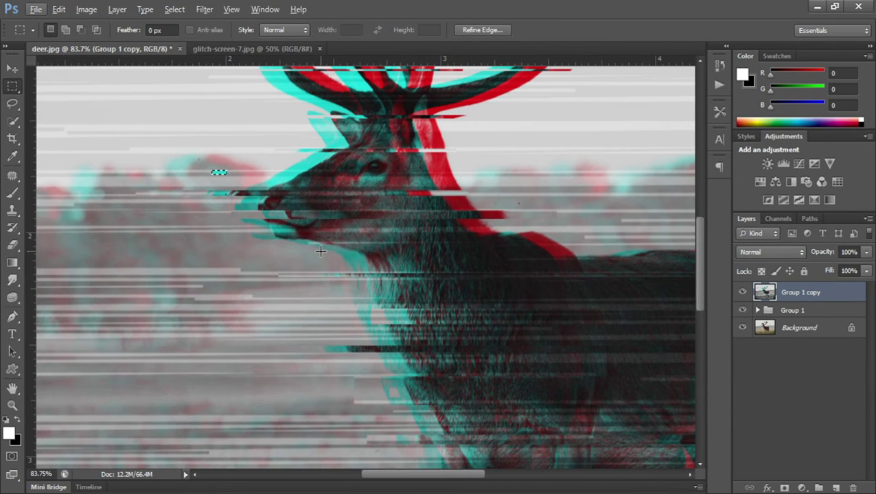
click(9, 71)
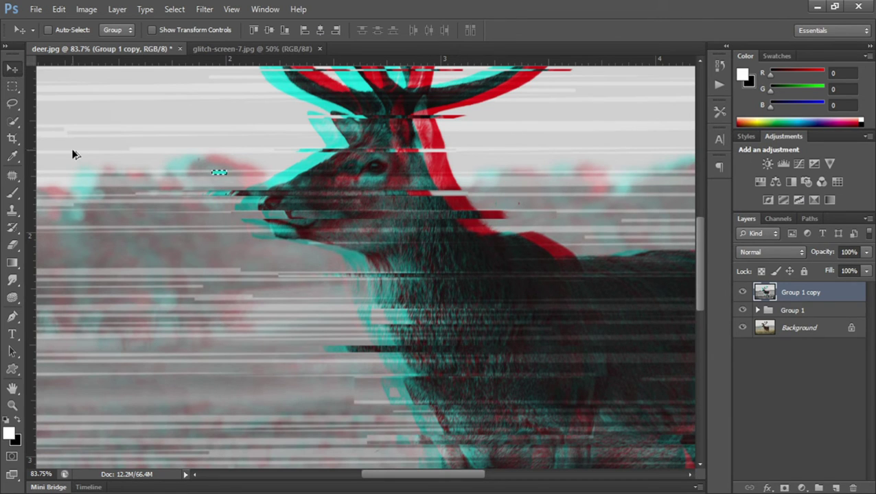
key(ctrl+d)
Step: Place a red block from the rump and cyan blocks from the chest and front leg in front of the deer, and deselect
scroll(350, 275, down, 3)
scroll(371, 337, down, 1)
scroll(439, 336, up, 2)
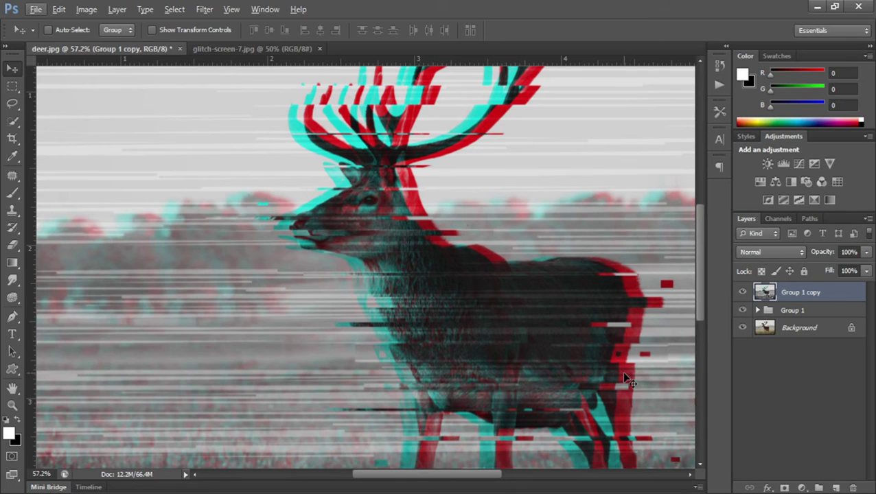
click(15, 88)
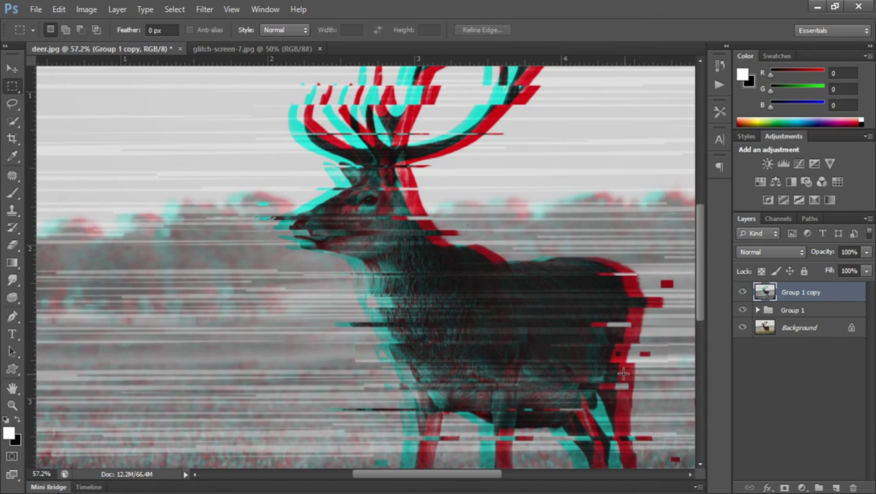
drag(620, 371, 317, 369)
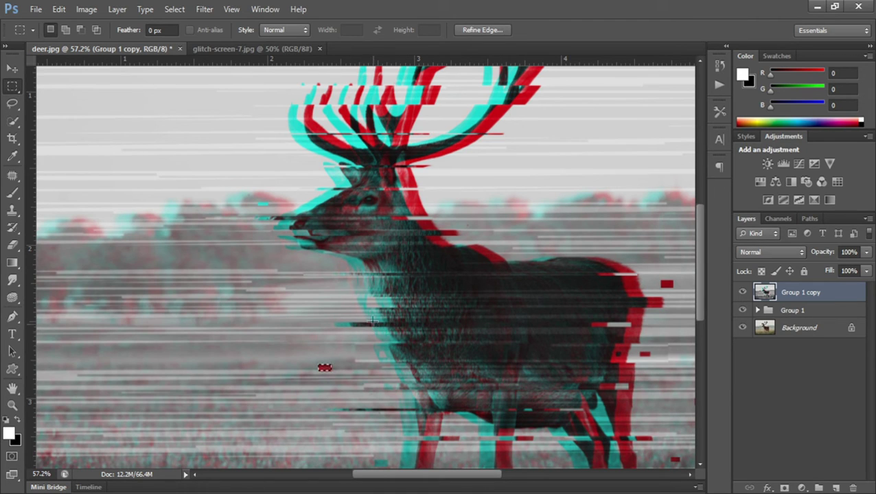
drag(377, 332, 270, 334)
drag(406, 447, 297, 435)
key(ctrl+d)
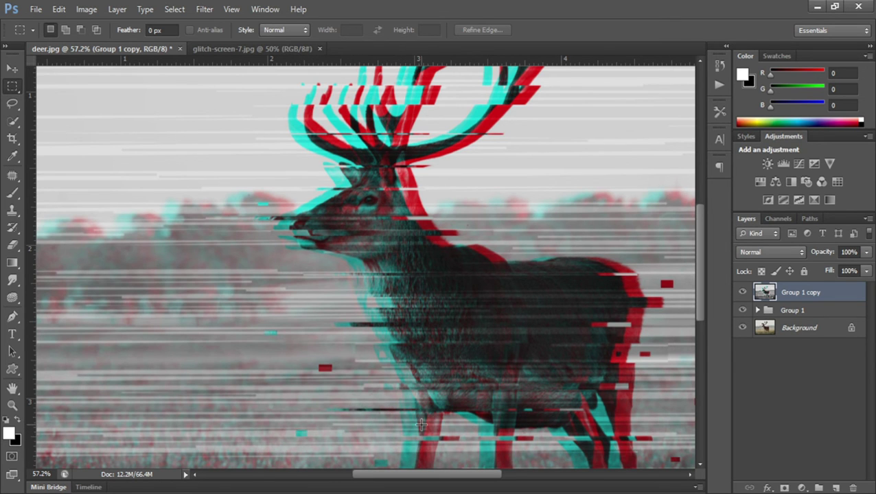
Step: Add a gradient fill layer above the Group 1 copy layer using the Neutral Density preset
scroll(384, 427, down, 3)
key(alt)
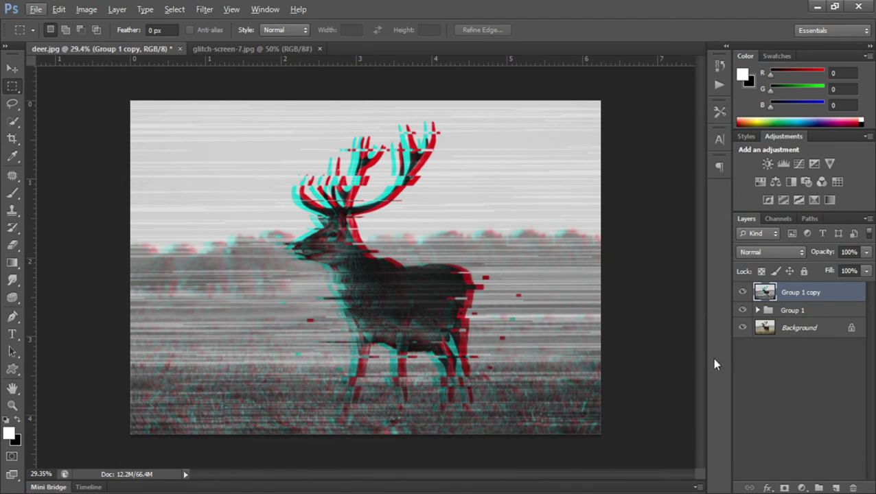
click(803, 488)
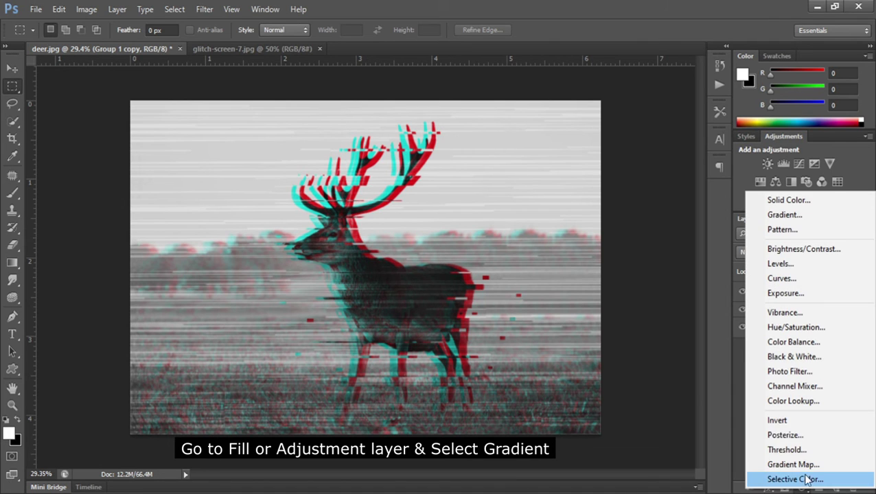
click(794, 215)
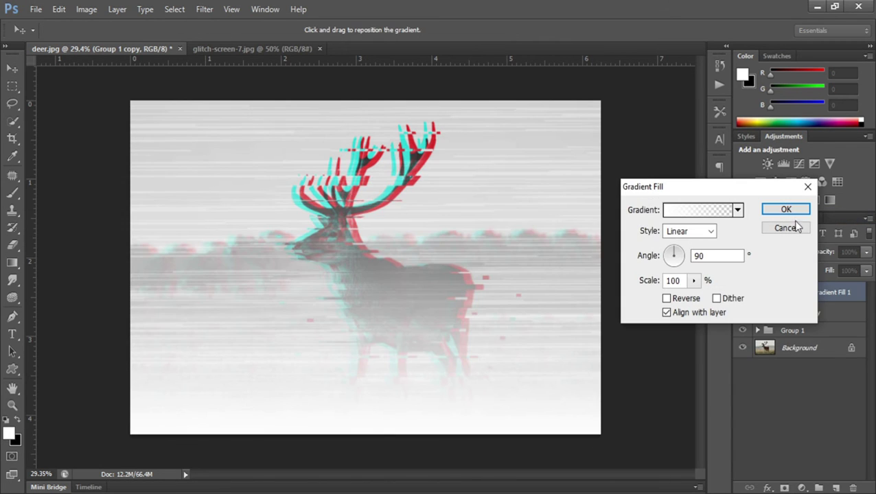
click(689, 210)
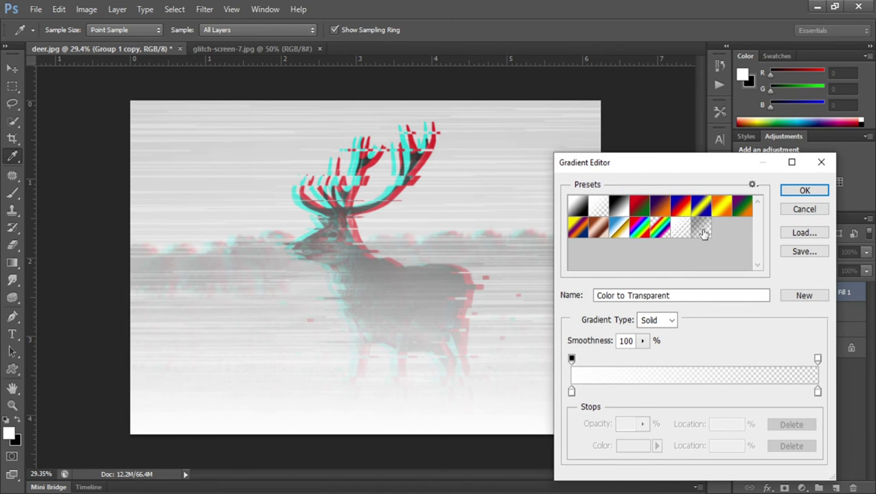
click(701, 228)
click(805, 190)
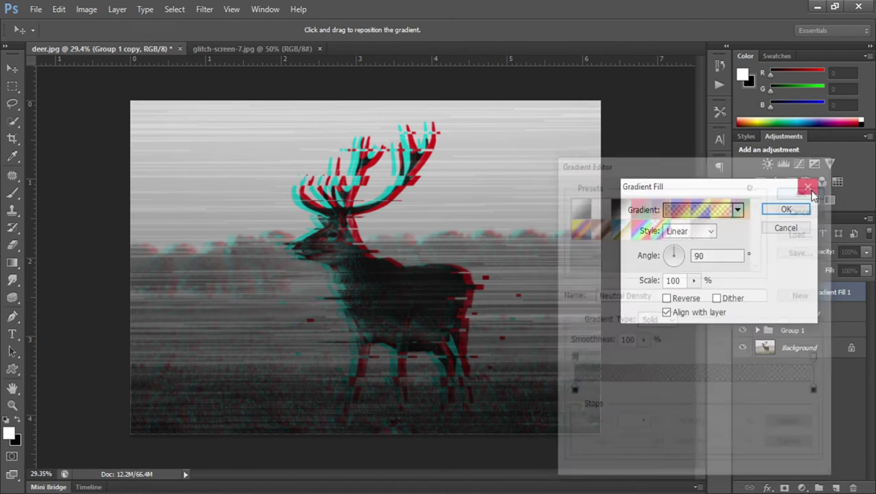
Step: Make the gradient fill radial and reversed with a scale of 505%, and apply it
click(711, 232)
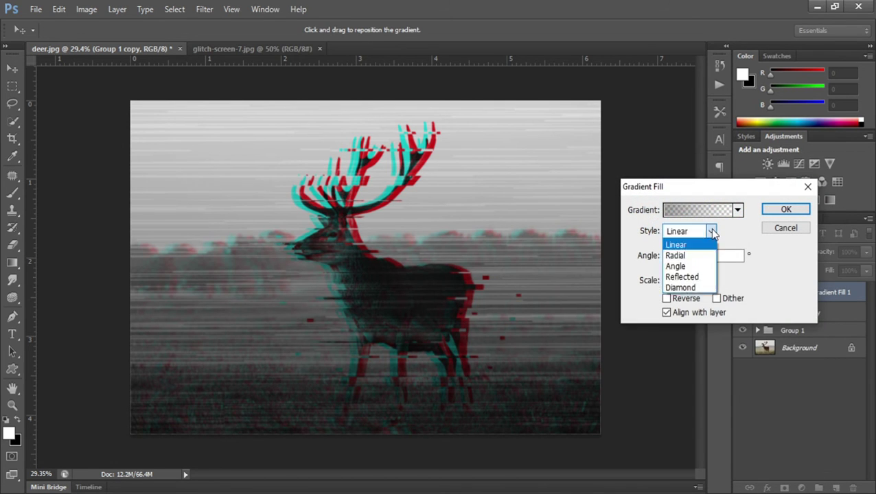
click(680, 248)
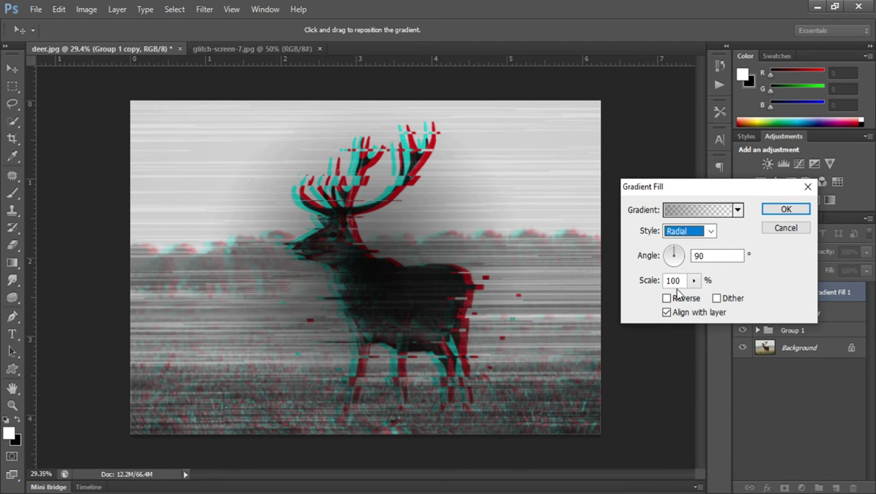
click(667, 299)
click(693, 281)
drag(692, 296, 724, 303)
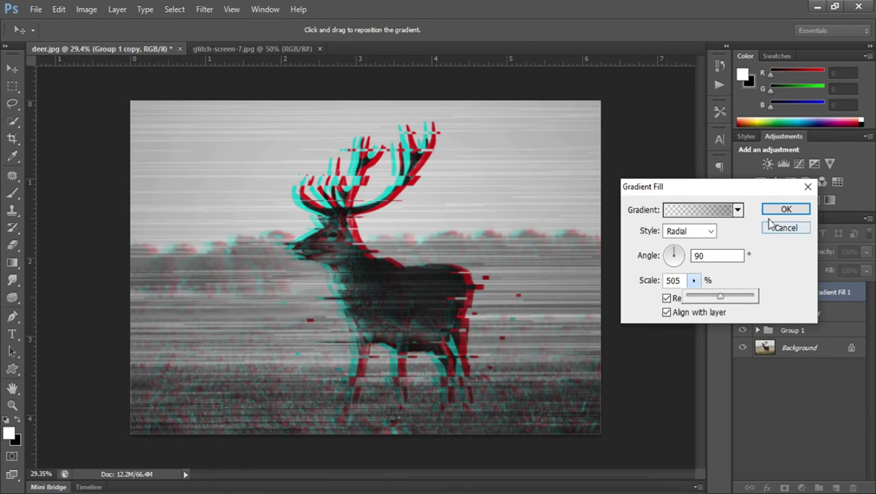
click(785, 214)
click(784, 214)
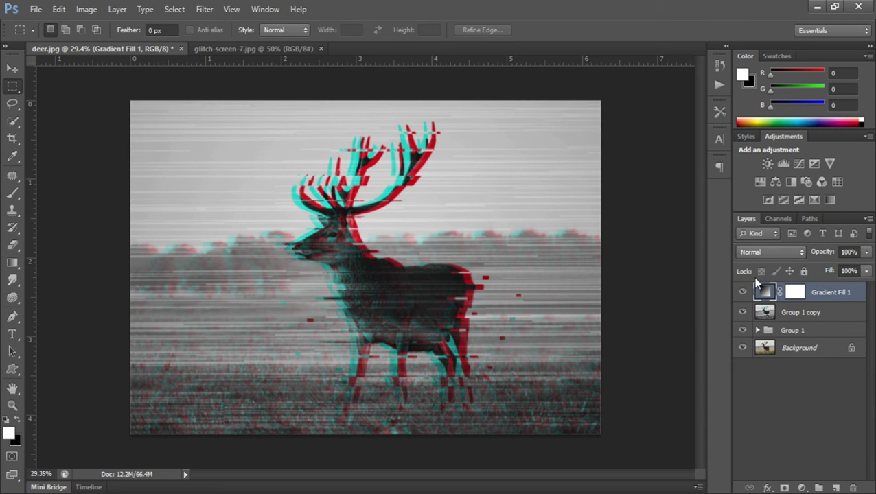
Step: Compare the deer image with and without the gradient fill layer, and inspect the finished glitch effect
click(743, 294)
click(743, 294)
click(743, 293)
click(743, 293)
key(ctrl+plus)
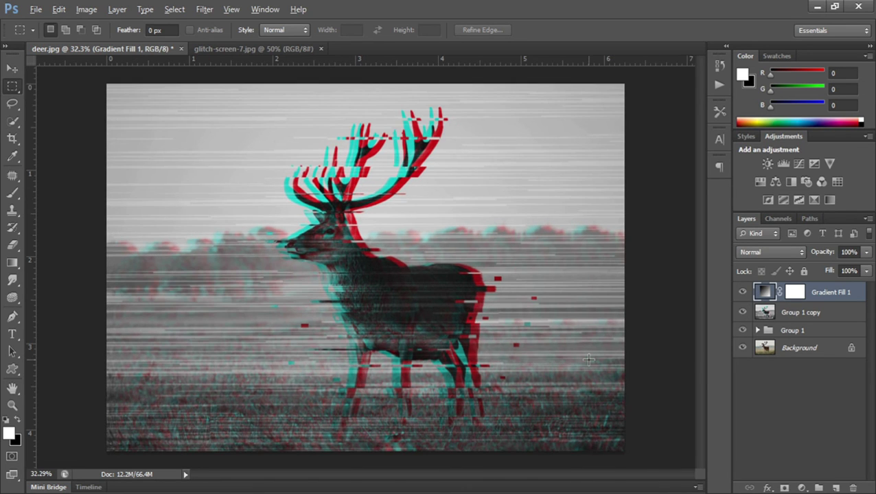
scroll(590, 360, up, 1)
scroll(589, 356, down, 1)
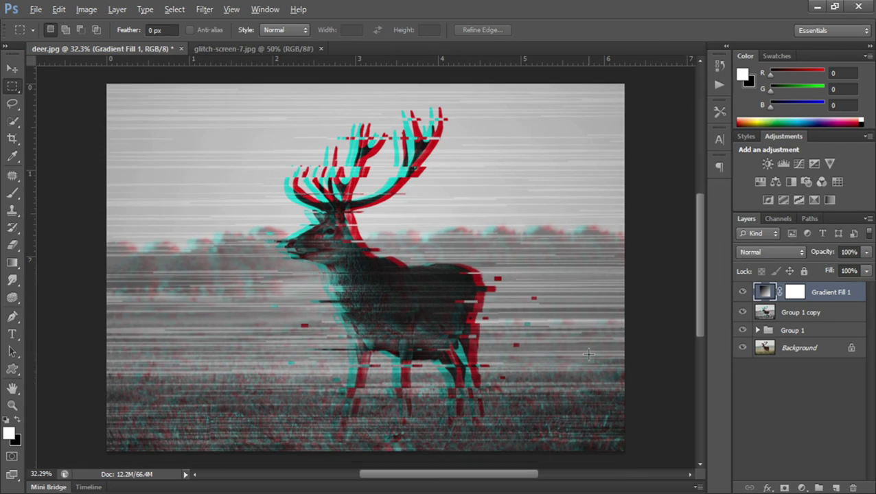